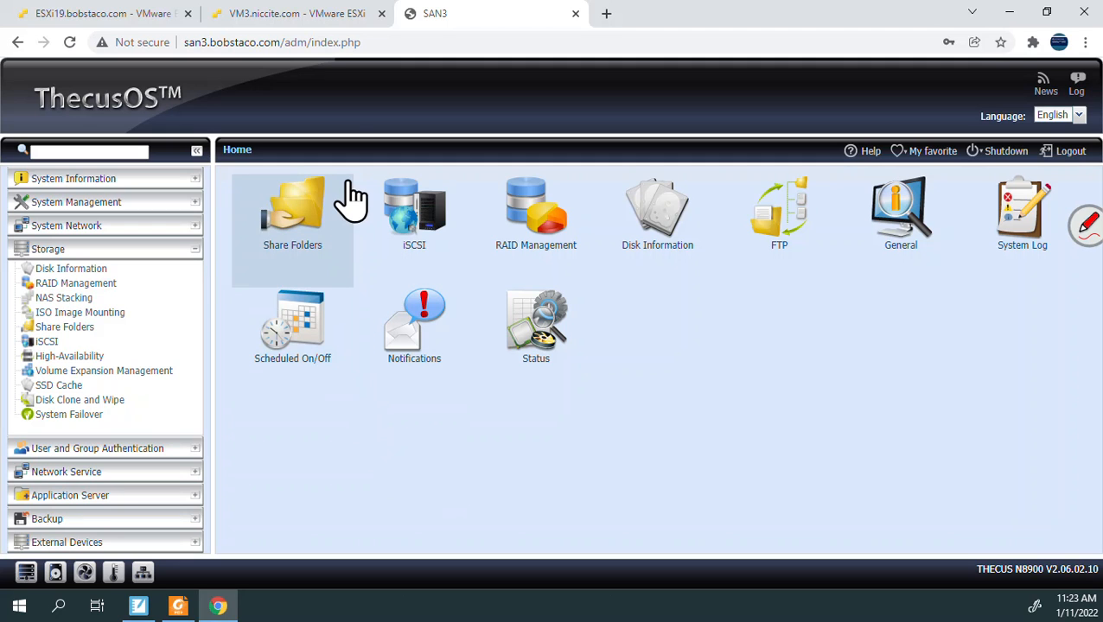
Review the NFS share datastore notes in SMART Notebook, then return to the ESXi19 host client in Chrome
left_click(138, 606)
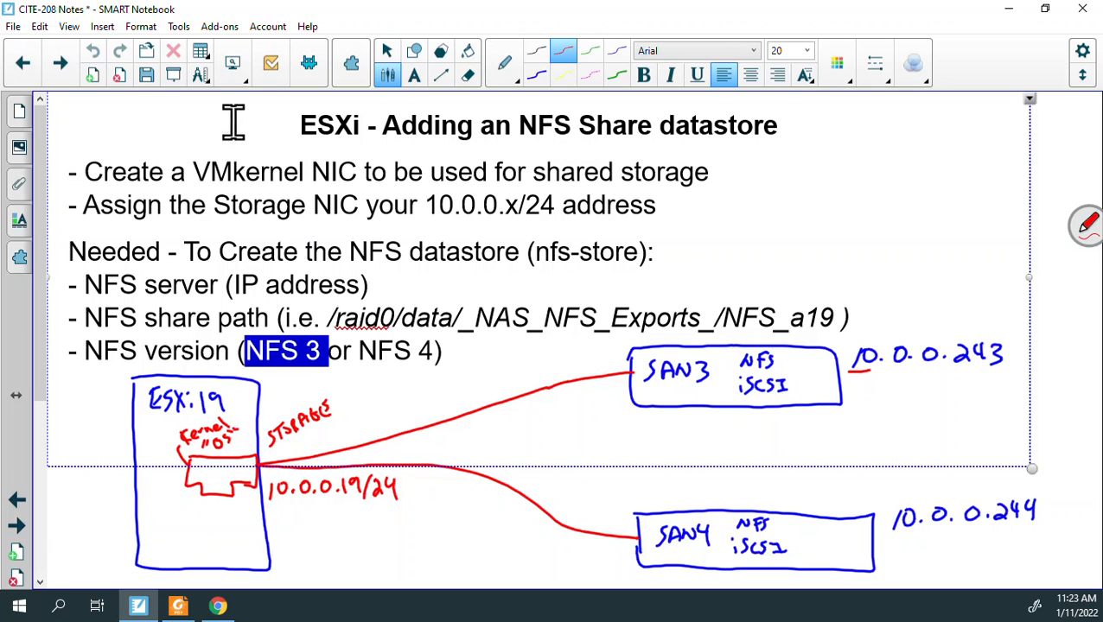
left_click(222, 609)
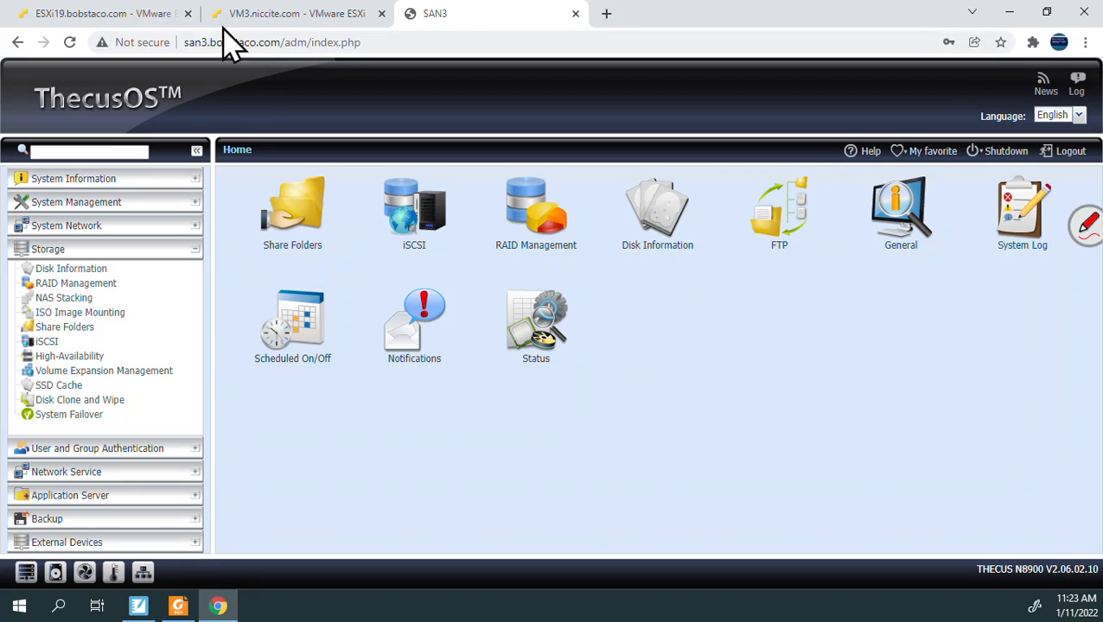
left_click(147, 17)
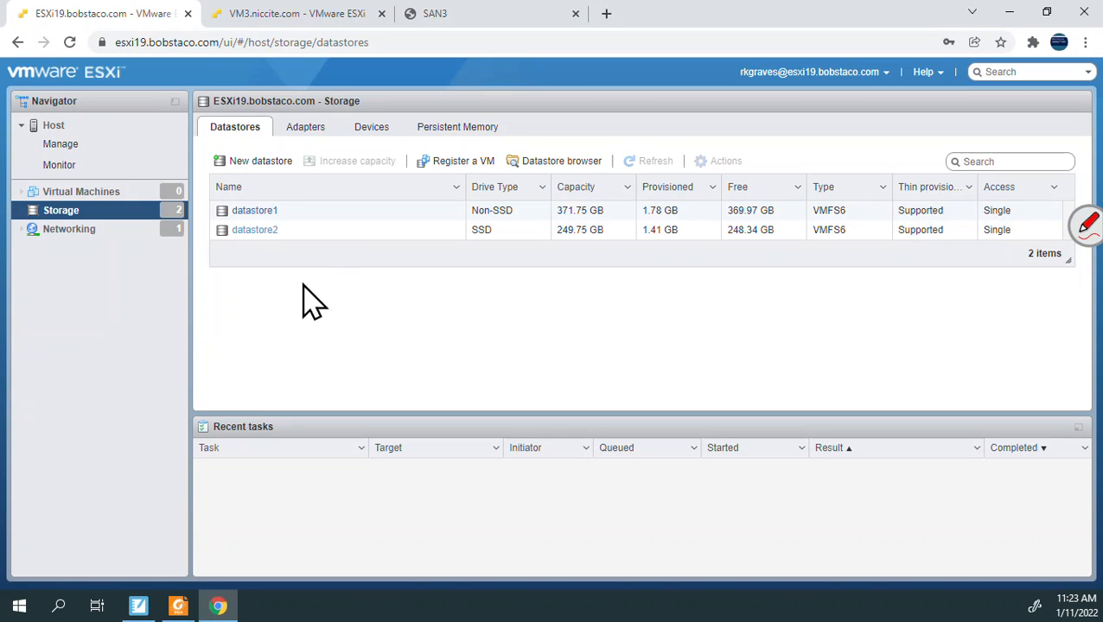
Review the ESXi19 host's networking lists, from port groups and virtual switches through physical NICs to VMkernel NICs
left_click(74, 249)
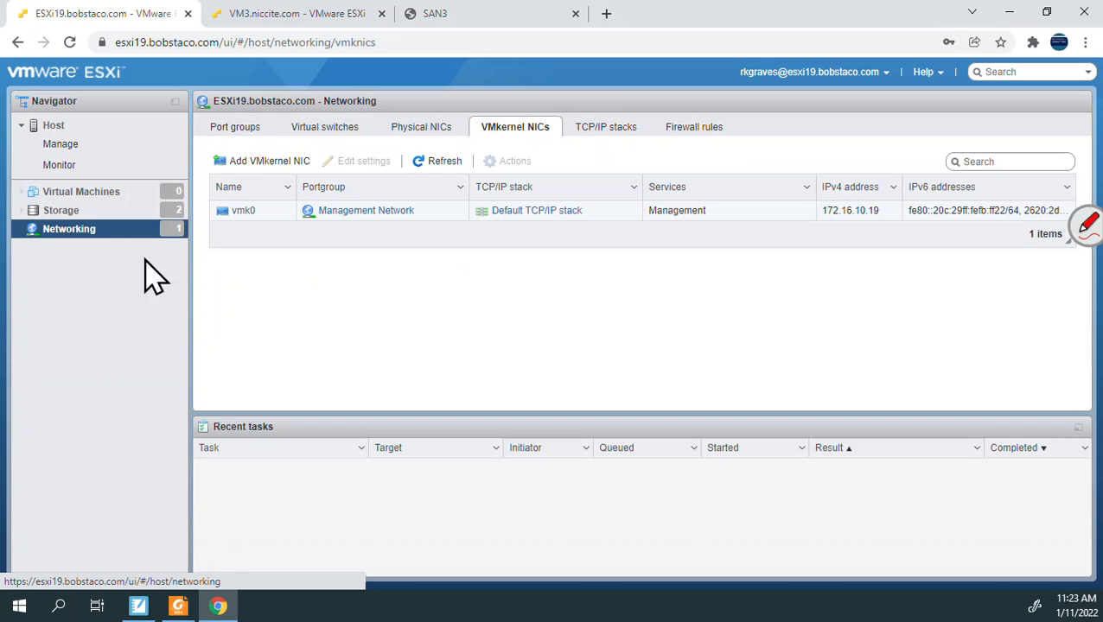
left_click(244, 132)
left_click(304, 133)
left_click(407, 134)
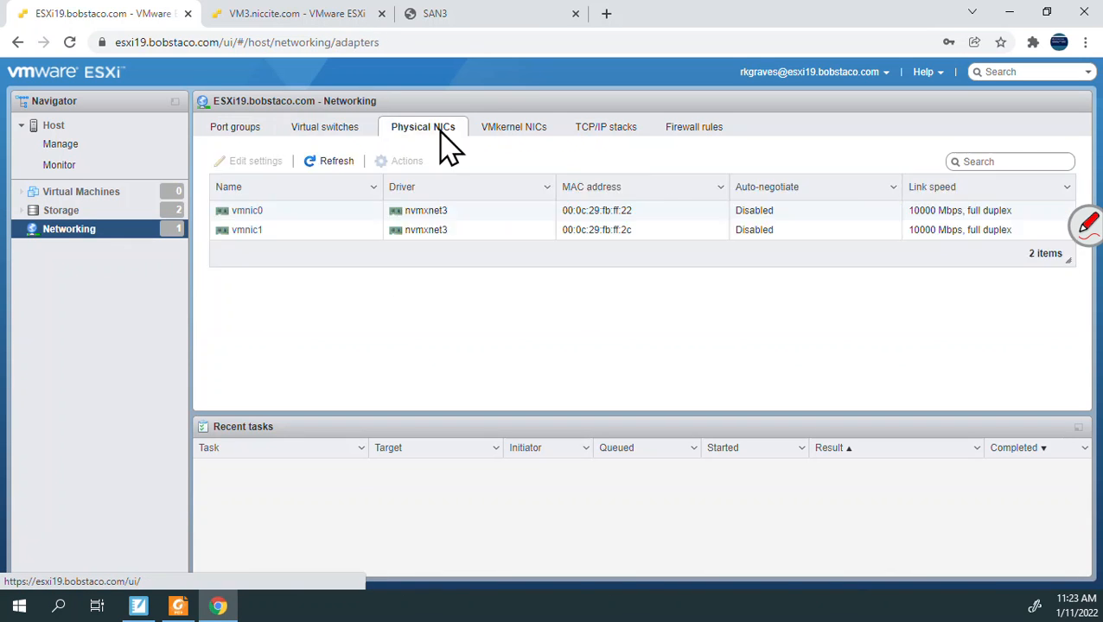
left_click(508, 139)
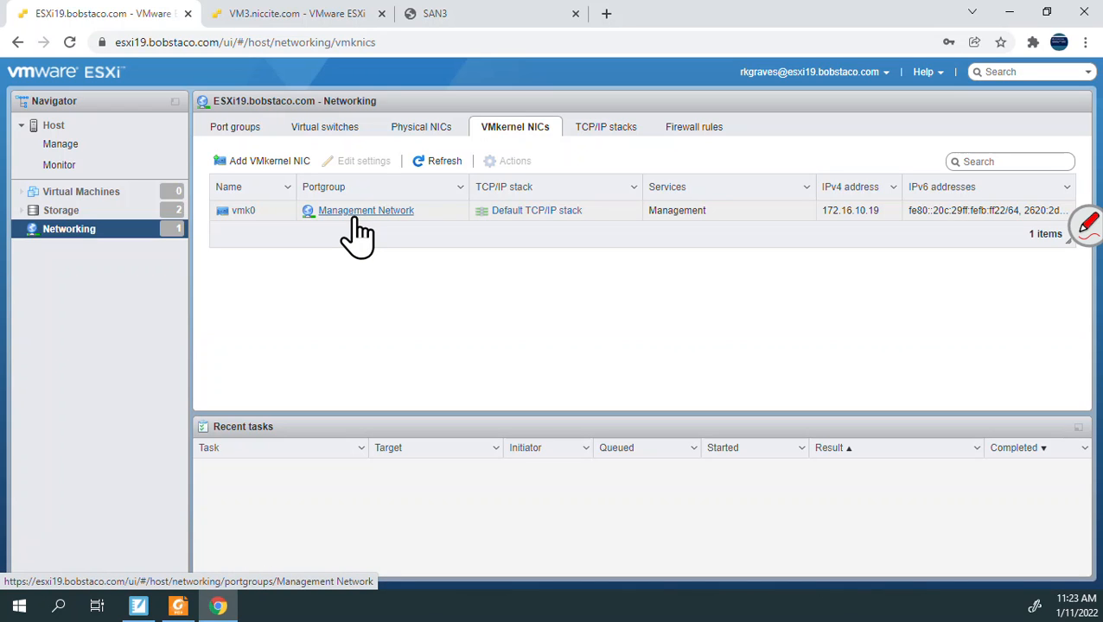
Start adding a VMkernel NIC on a new port group named Storage
left_click(294, 168)
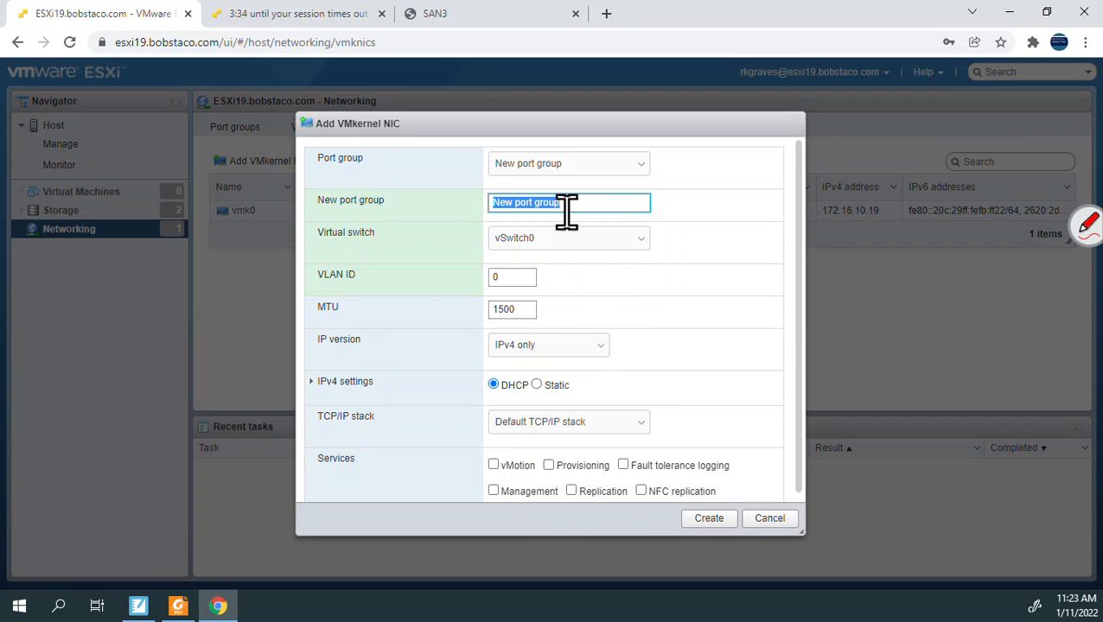
left_click(644, 167)
left_click(646, 182)
left_click(644, 167)
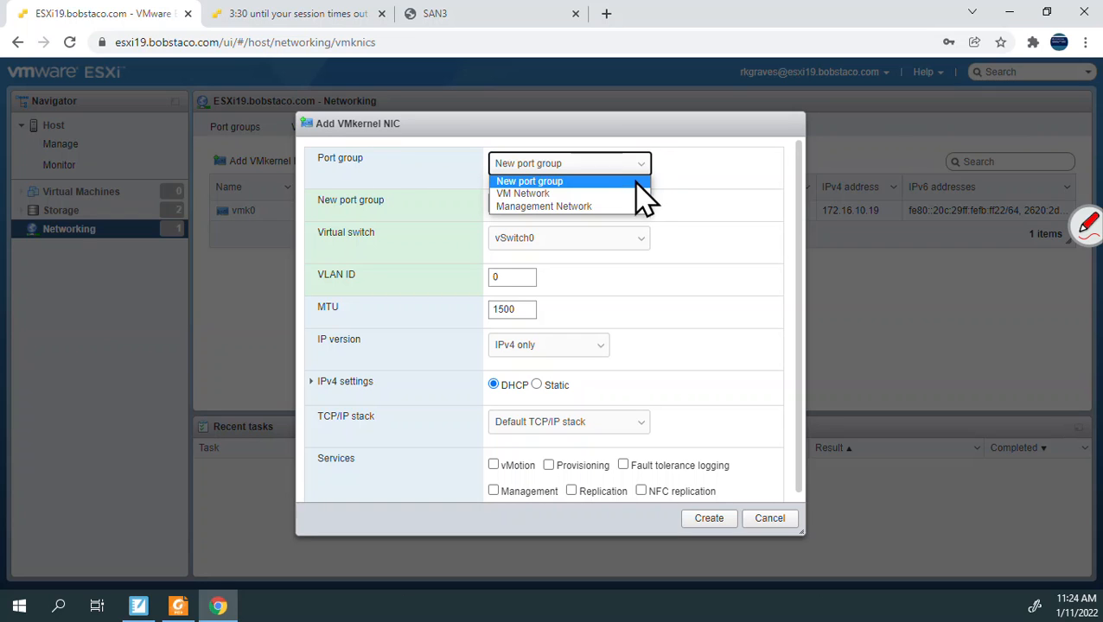
left_click(634, 181)
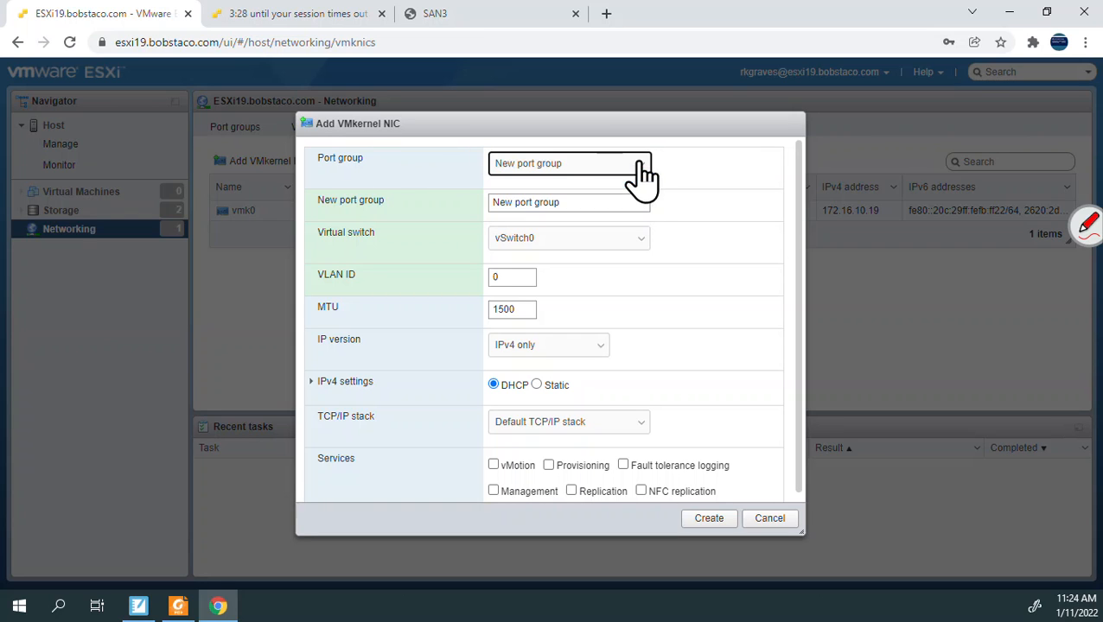
left_click_drag(598, 202, 440, 206)
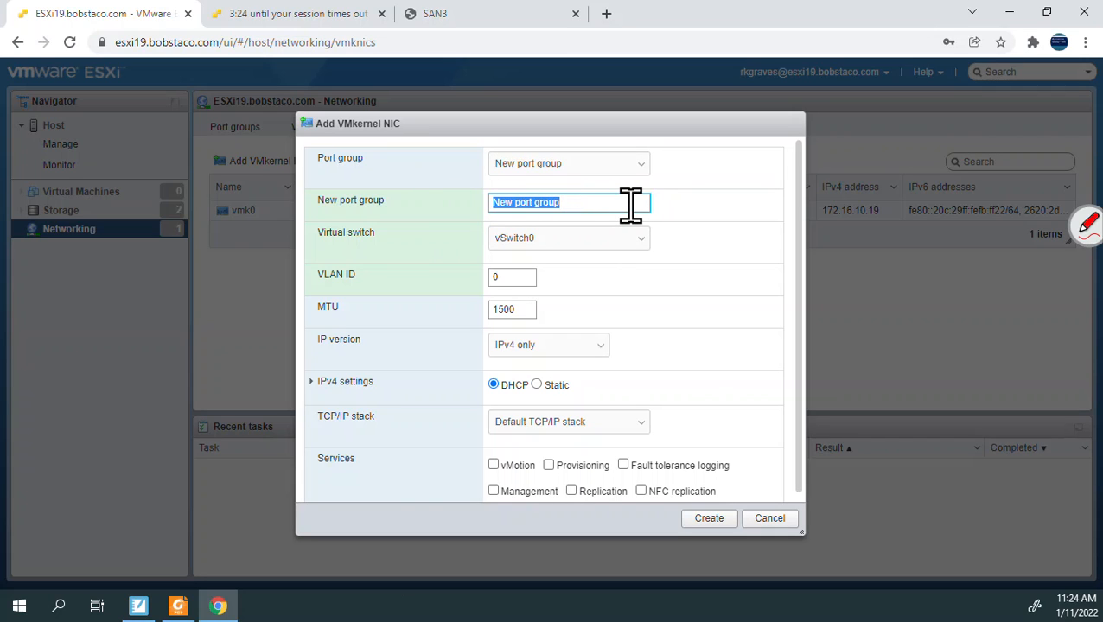
type("Storage")
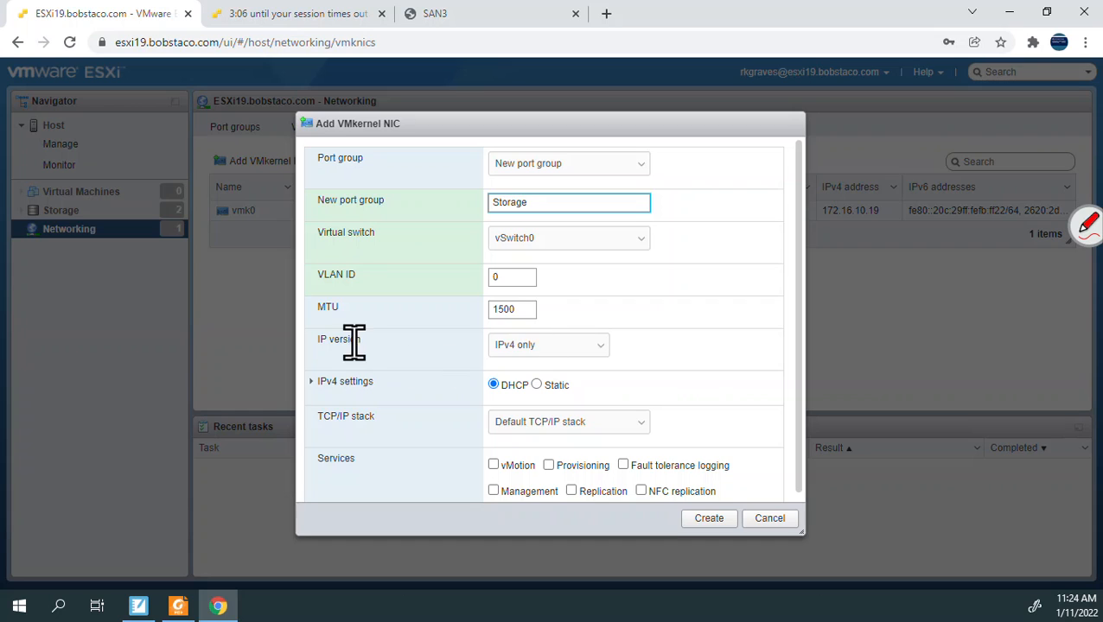
Give the VMkernel NIC a static IPv4 address of 10.0.0.19 with subnet mask 255.255.255.0 and create it
left_click(537, 385)
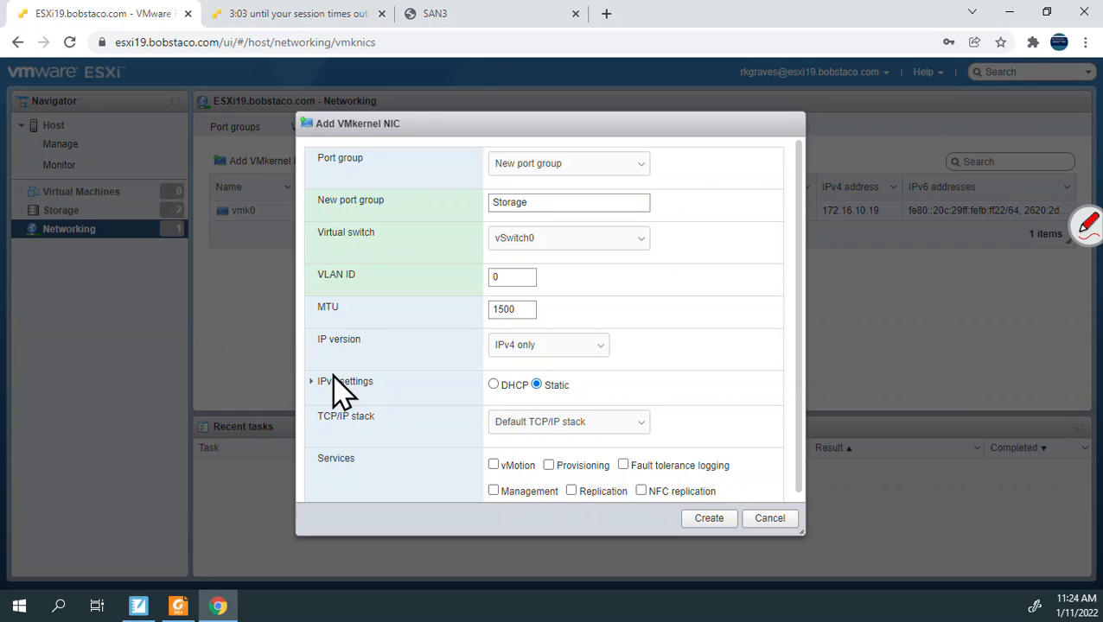
left_click(311, 384)
scroll(382, 375, "down", 2)
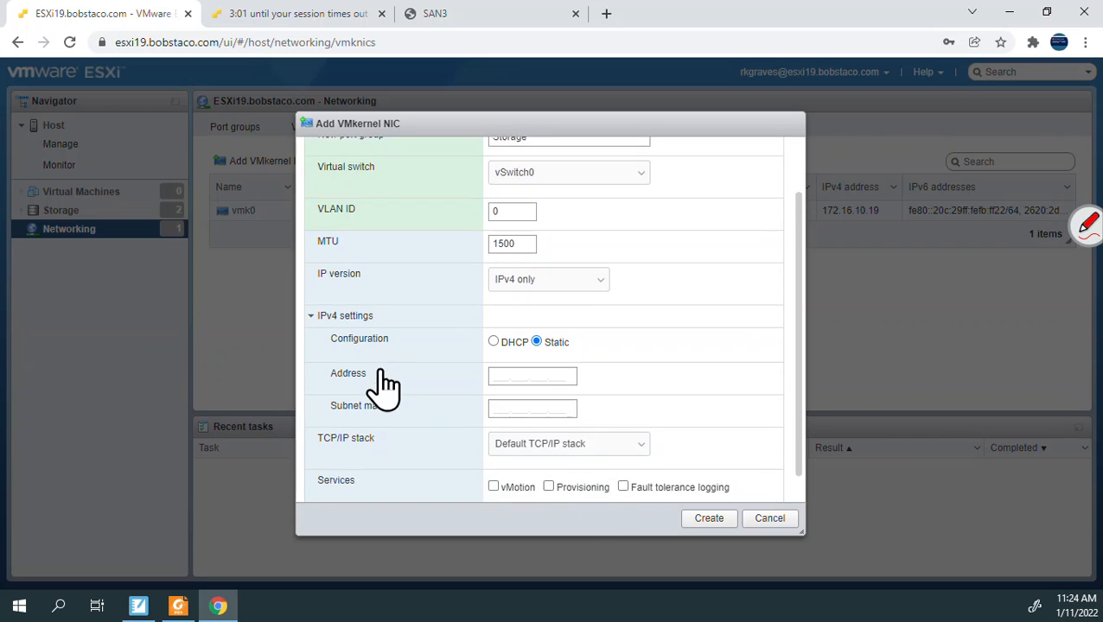
left_click(525, 349)
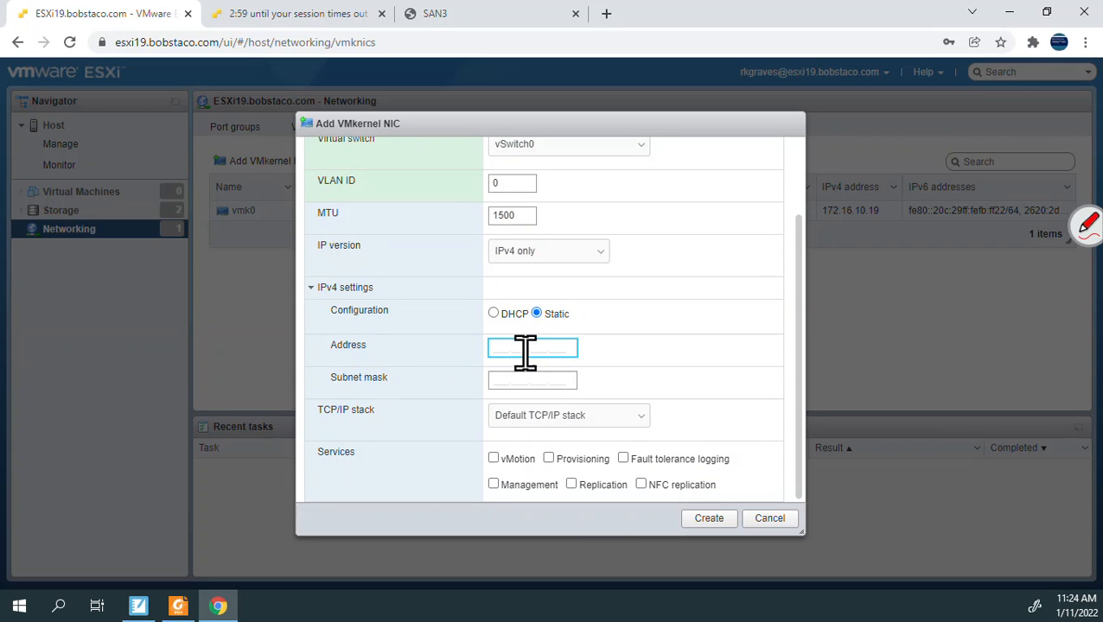
type("10.0.0.19")
left_click(501, 382)
type("255.255.255.0")
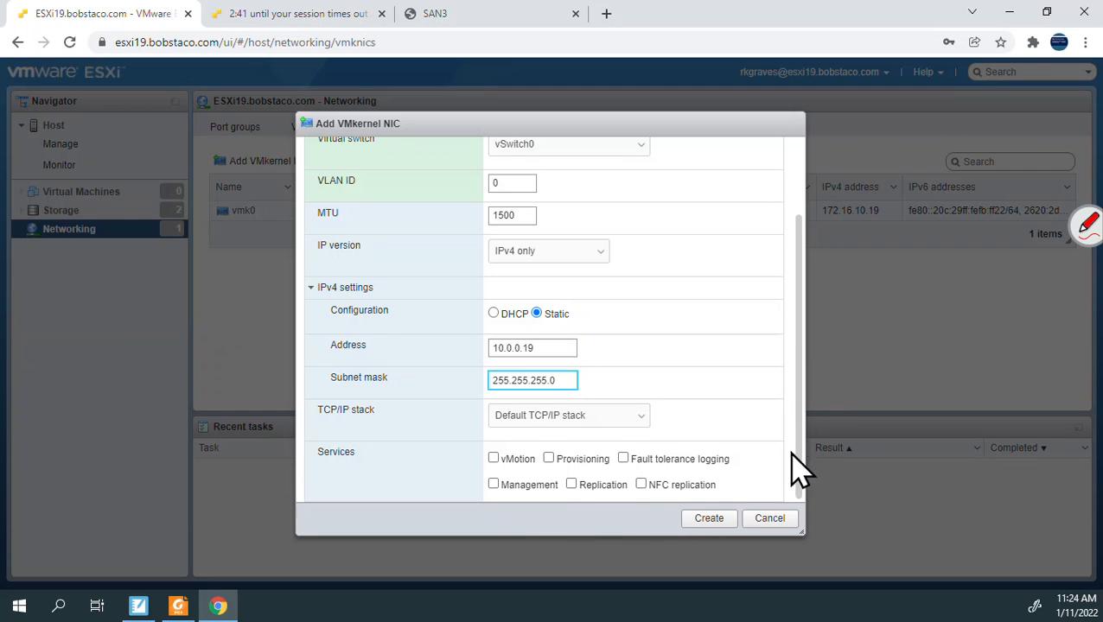
left_click(709, 519)
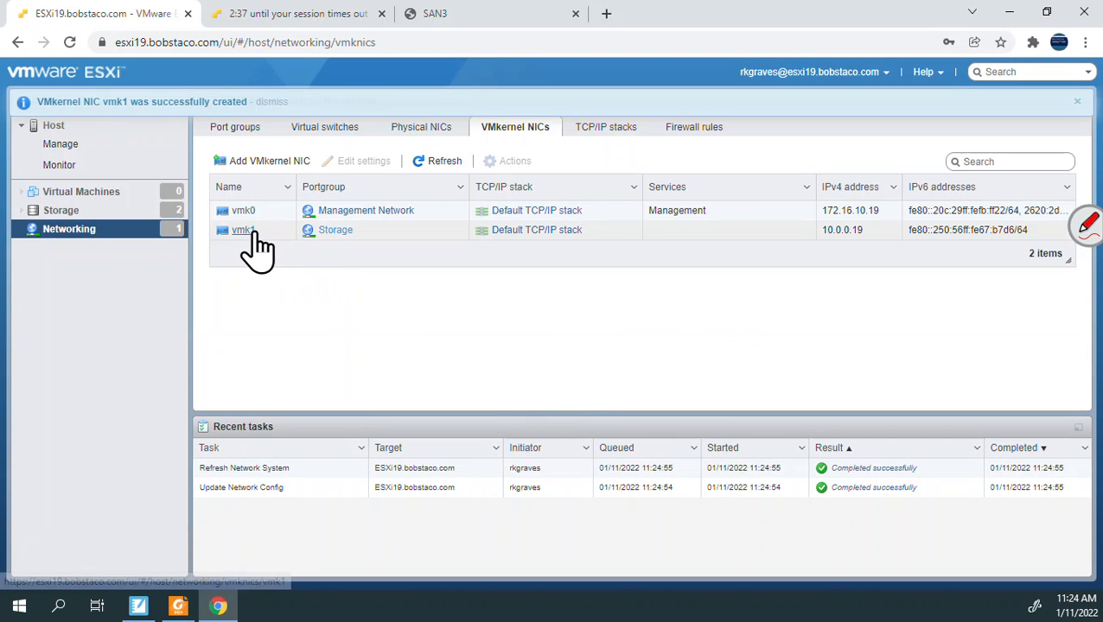
Examine the IPv4 and IPv6 settings of the vmk1 VMkernel NIC and save the configuration unedited
left_click(250, 231)
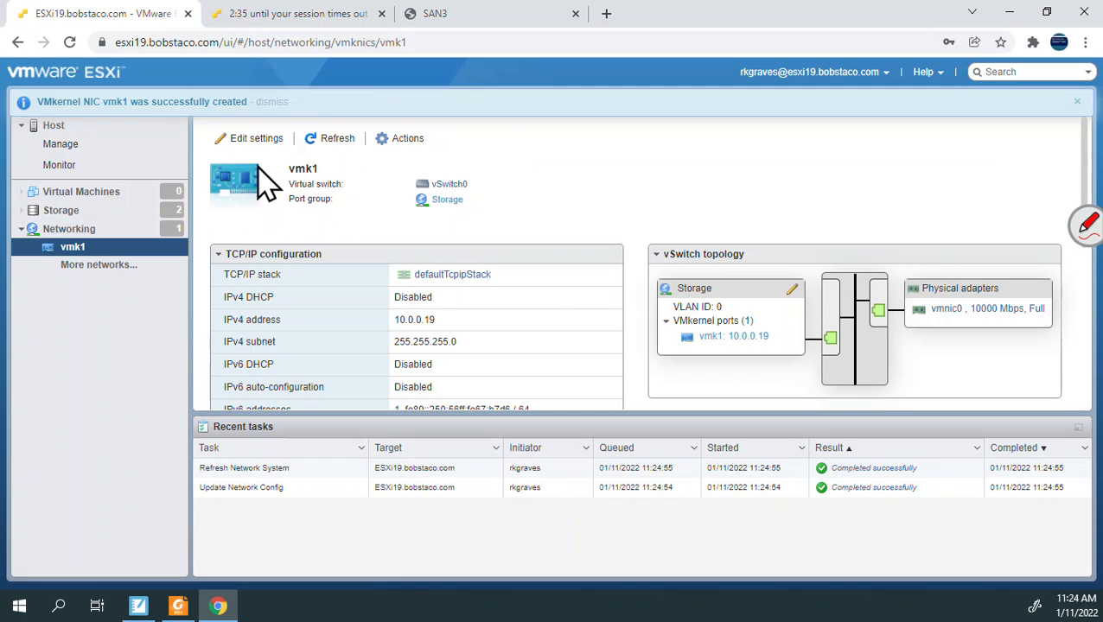
left_click(260, 142)
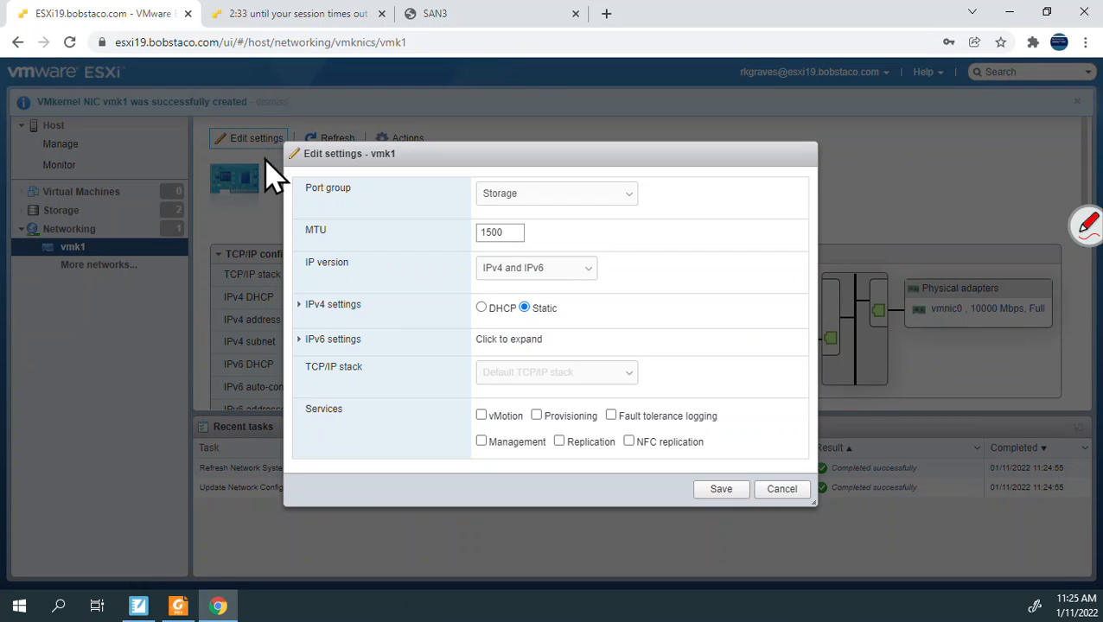
left_click(299, 306)
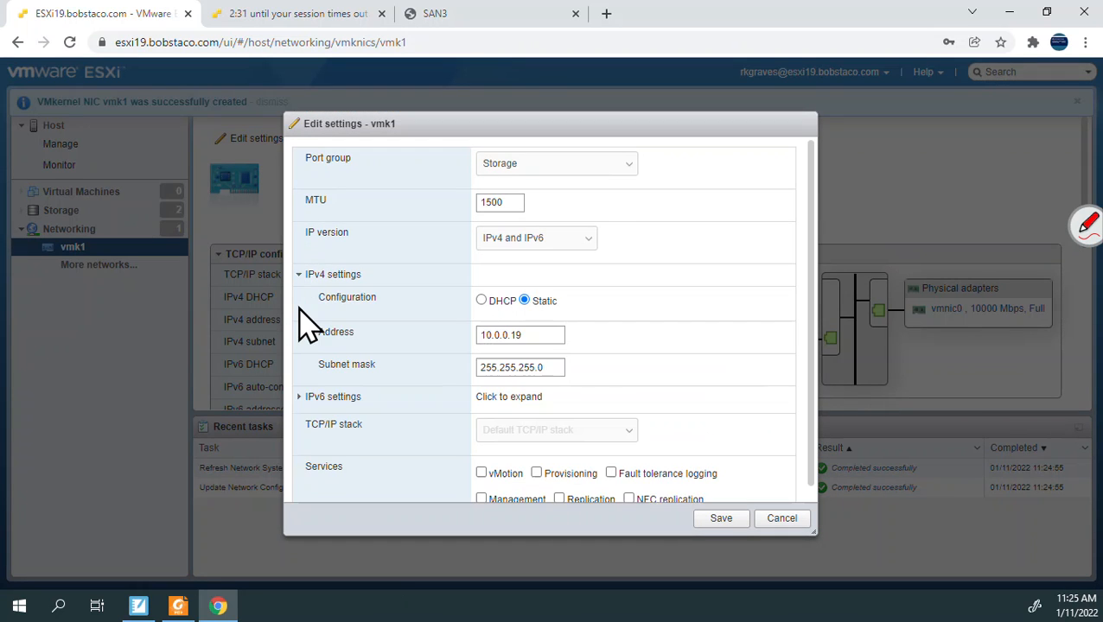
left_click(303, 399)
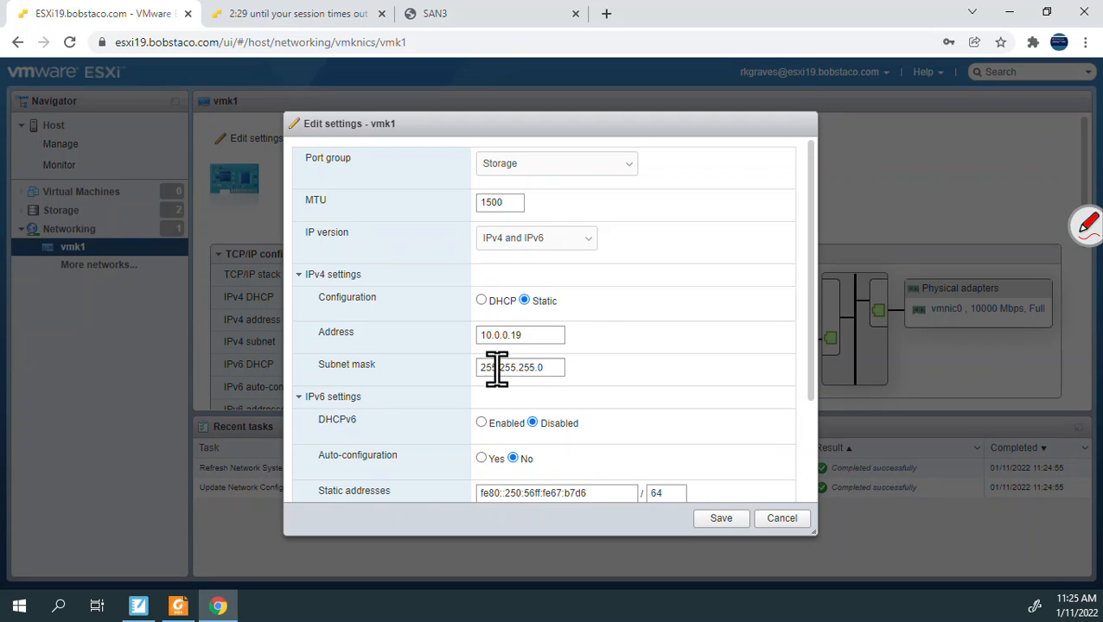
scroll(657, 350, "down", 3)
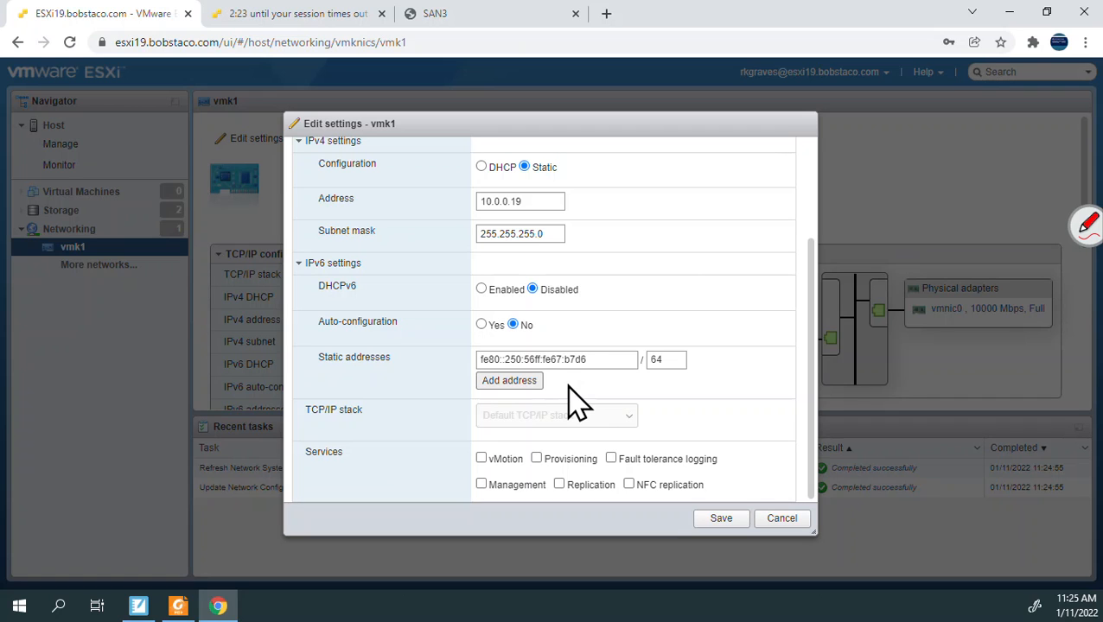
mouse_move(813, 384)
left_mouse_down()
mouse_move(805, 266)
mouse_move(808, 389)
left_mouse_up()
left_click(735, 520)
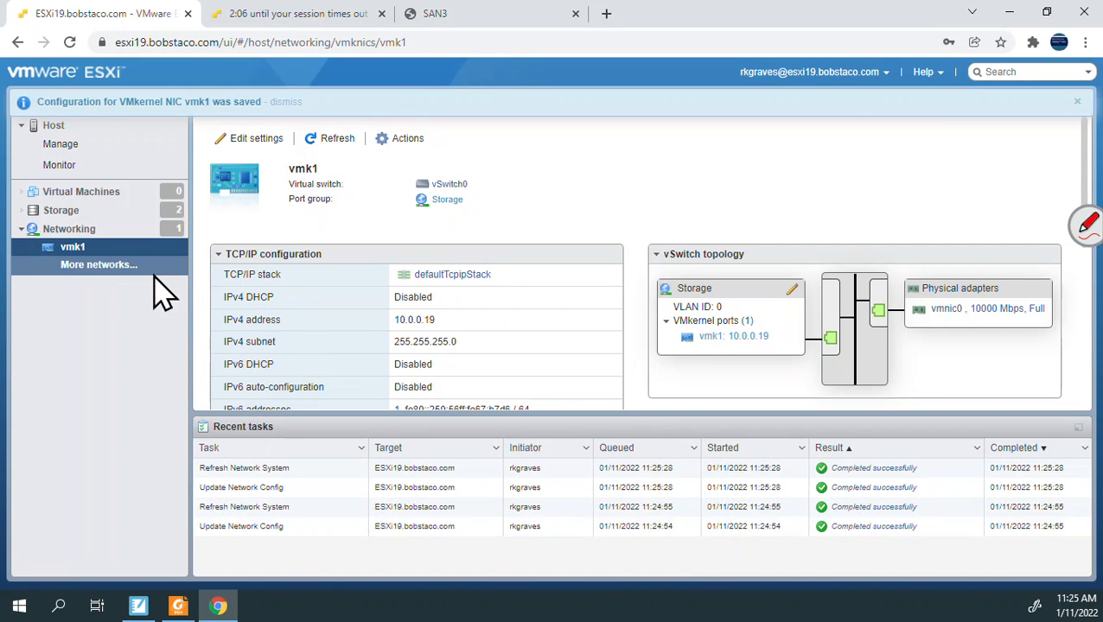
Check the host's VMkernel NICs and physical NICs in the networking section
left_click(82, 232)
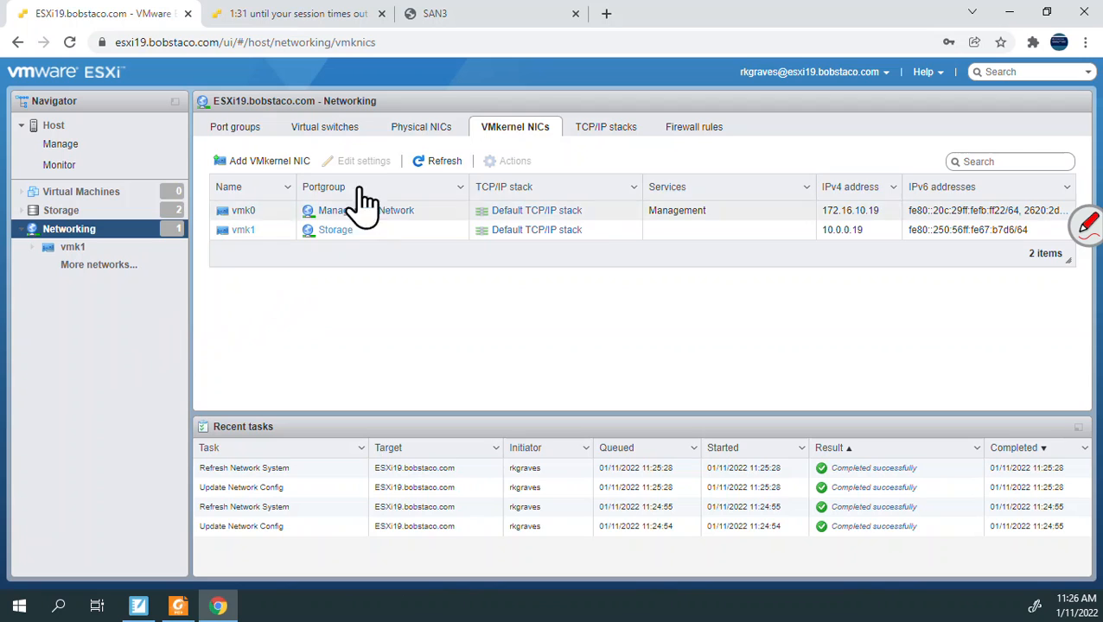
left_click(412, 131)
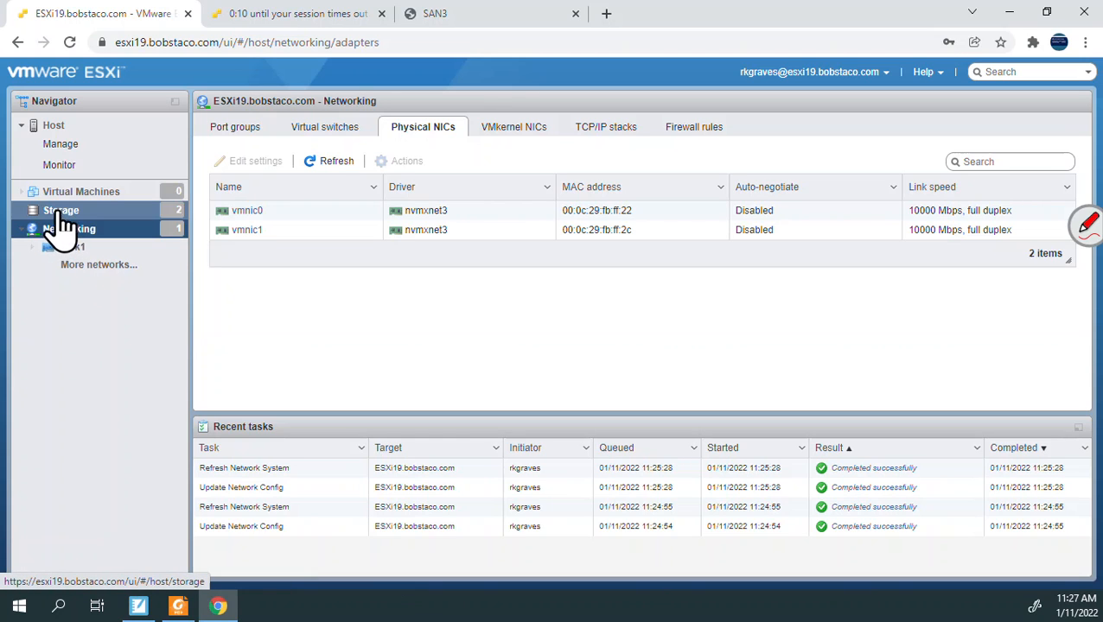
left_click(20, 229)
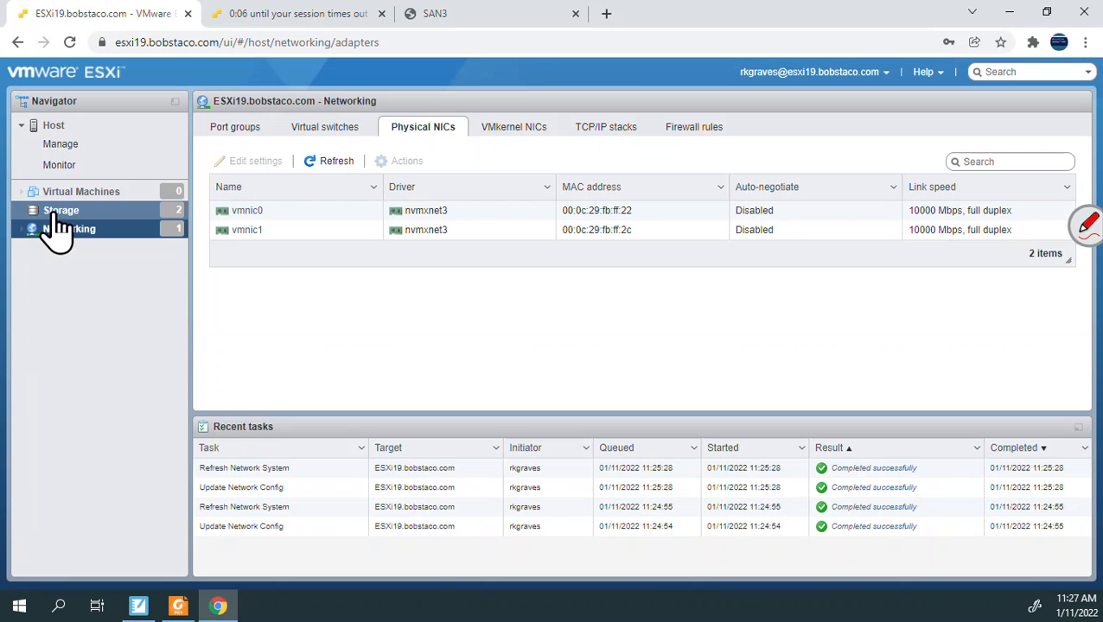
Start a new datastore in the host's storage using the Mount NFS datastore creation type
left_click(52, 212)
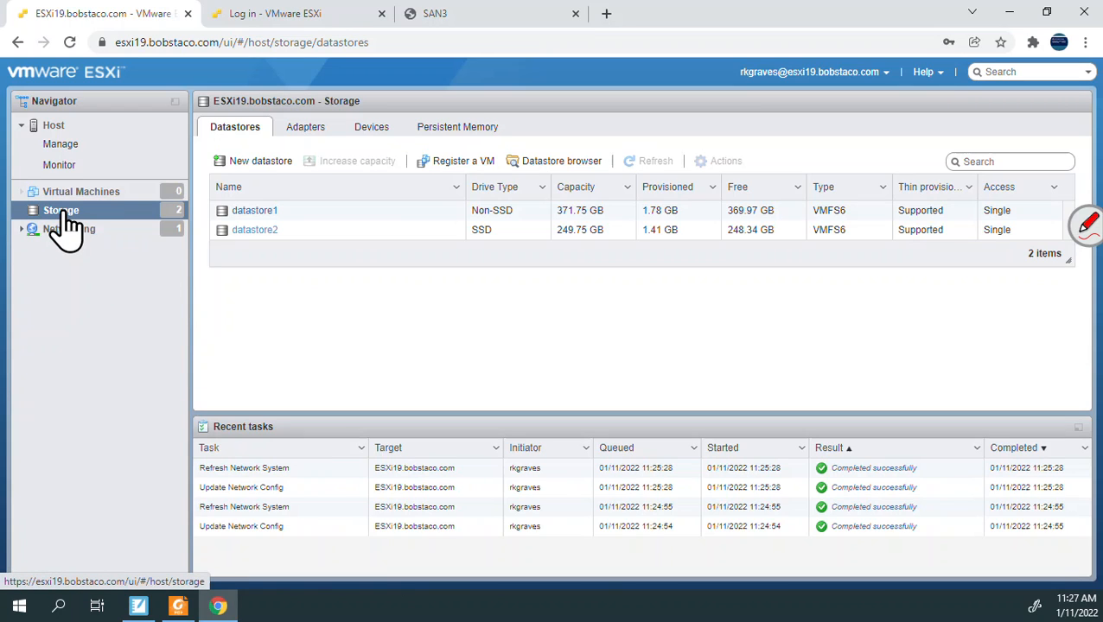
left_click(256, 161)
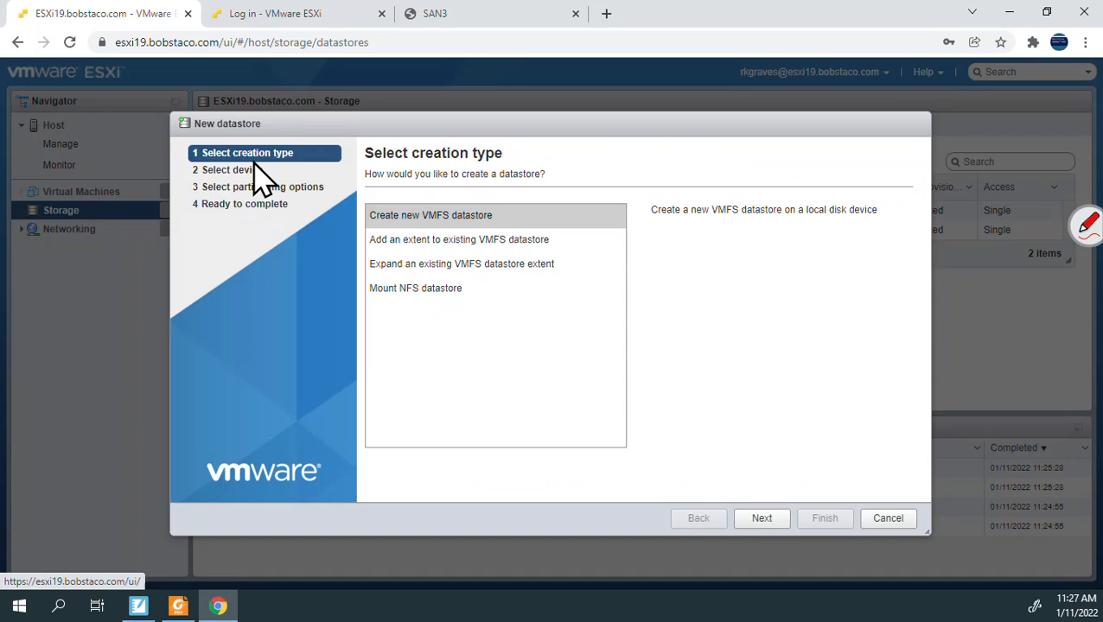
left_click(382, 290)
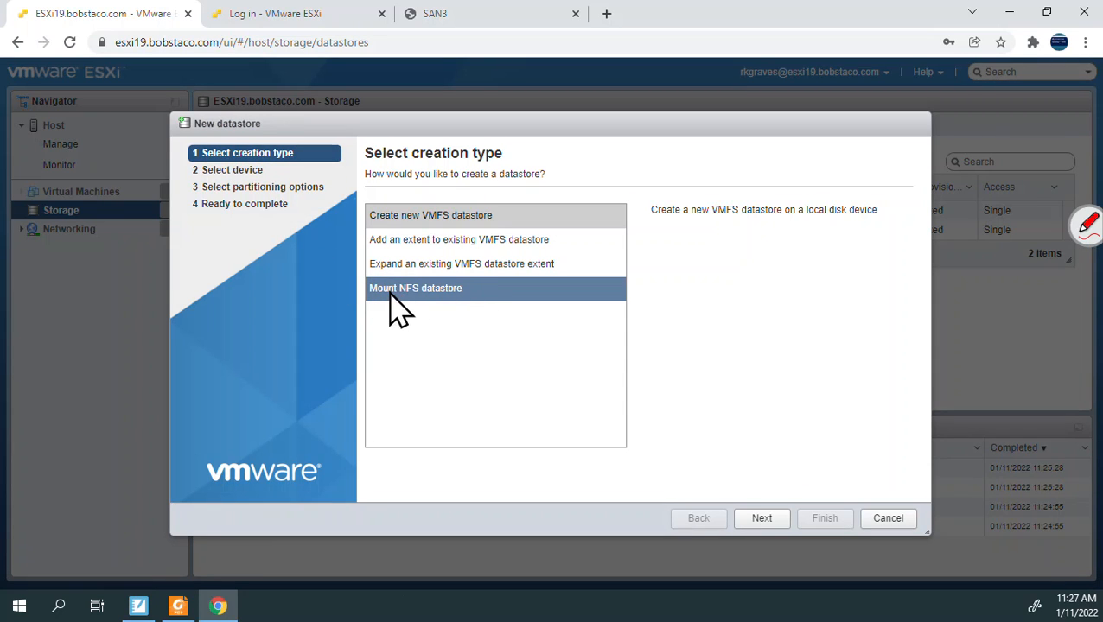
left_click(427, 294)
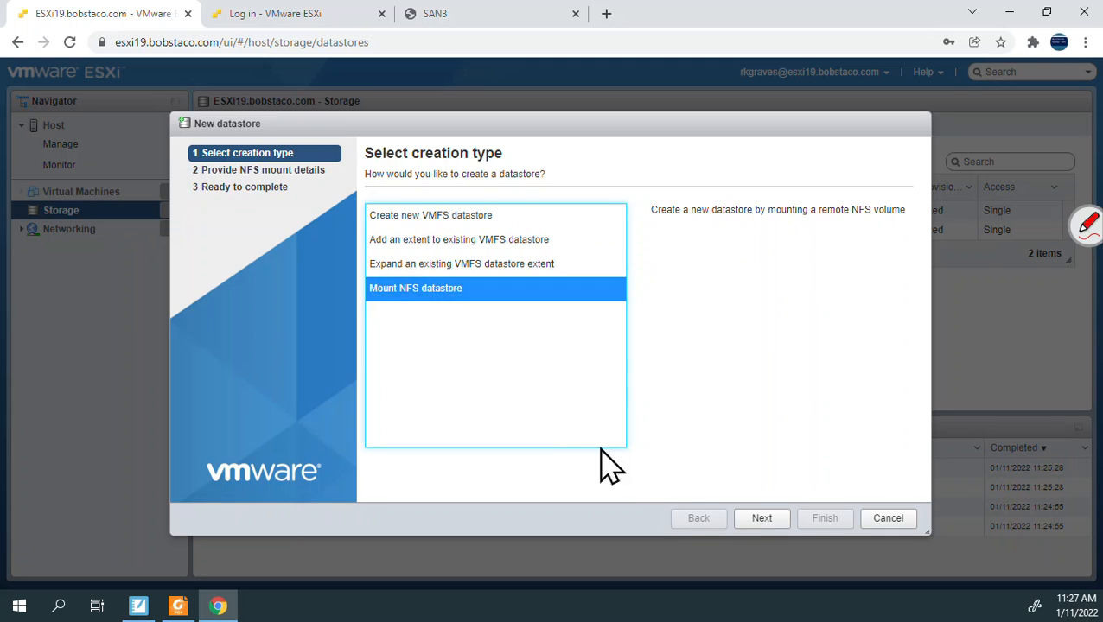
left_click(761, 520)
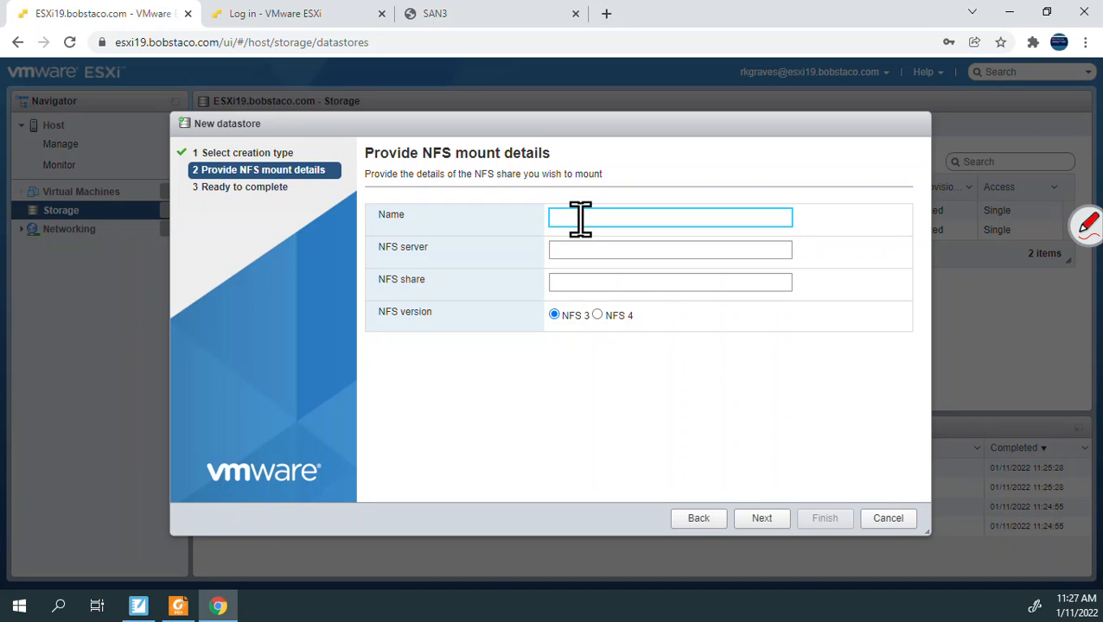
Name the NFS datastore nfs-store and set its NFS server to 10.0.0.244
type("nfs-store")
left_click(585, 250)
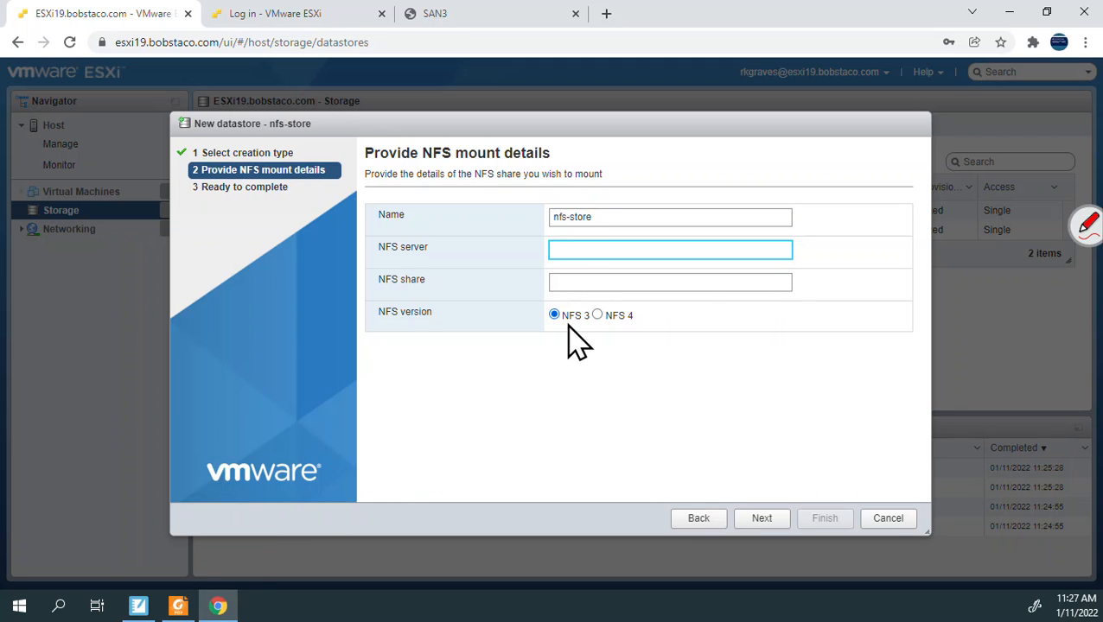
type("10.0.0.244")
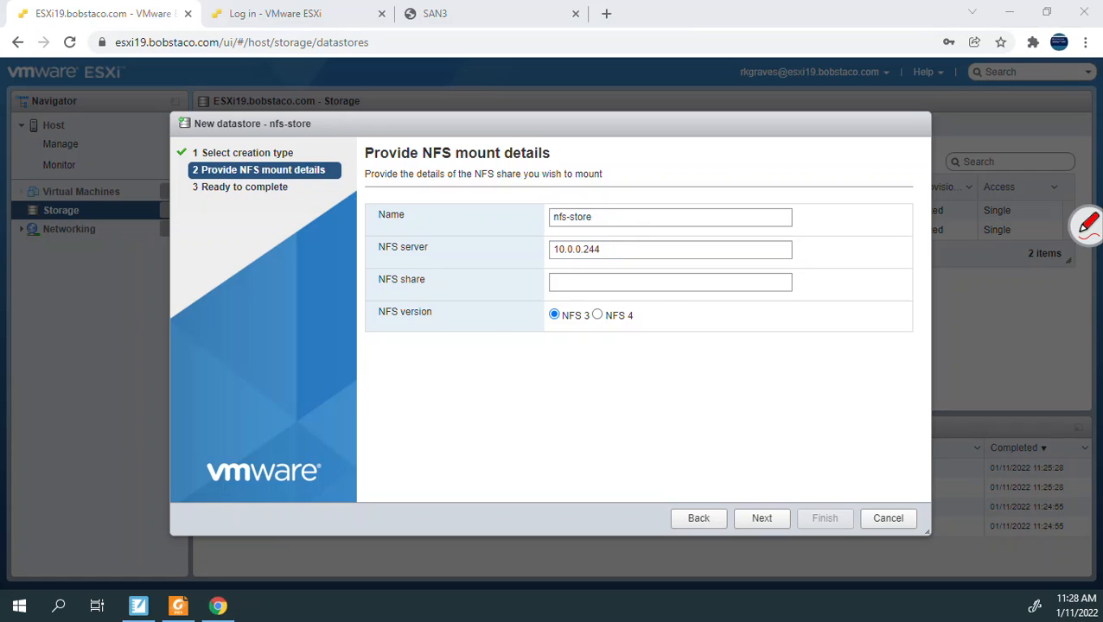
Paste /raid0/data/_NAS_NFS_Exports_/NFS_a19 as the NFS share, check the path, and proceed to the datastore summary
left_click(562, 281)
right_click(564, 282)
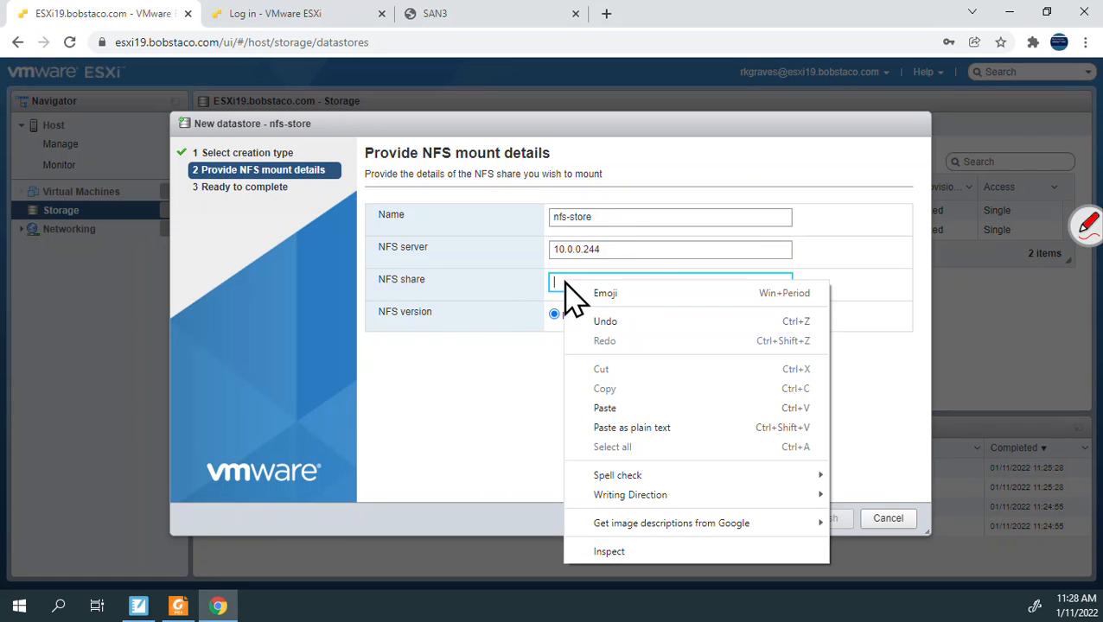
left_click(610, 408)
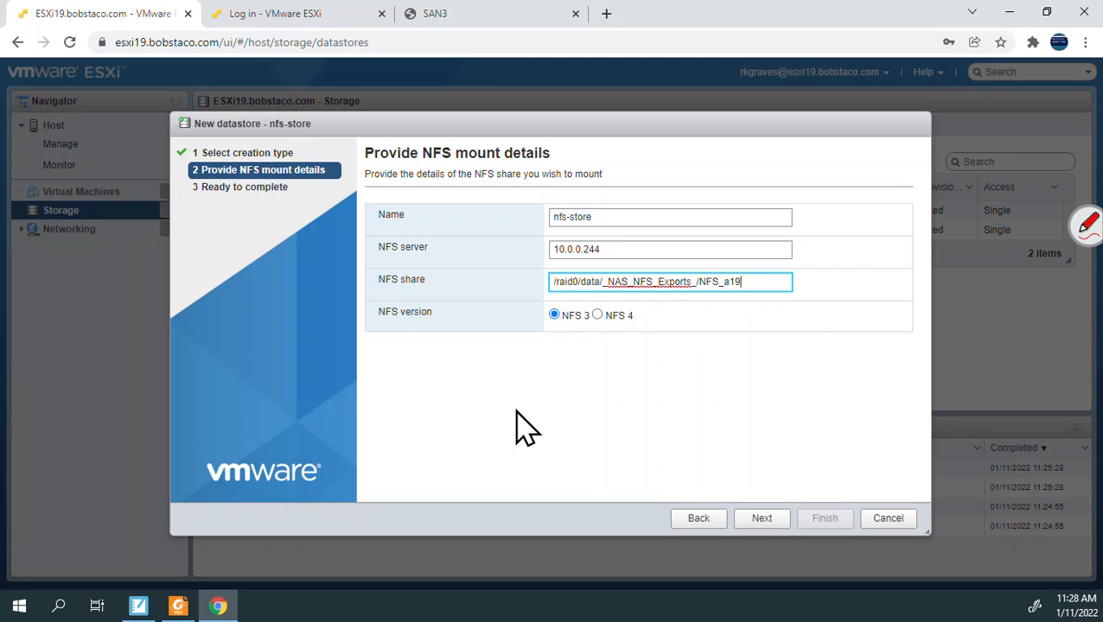
key("Left")
key("Left")
key("Left")
key("Left")
key("Left")
key("Left")
key("Left")
key("Left")
key("Left")
key("Left")
key("Left")
key("Left")
key("Left")
key("Left")
key("Left")
key("Left")
key("Left")
key("Left")
key("Left")
key("Left")
key("Left")
key("Left")
key("Left")
key("Left")
key("Left")
key("Left")
key("Left")
key("Left")
key("Left")
left_click(762, 519)
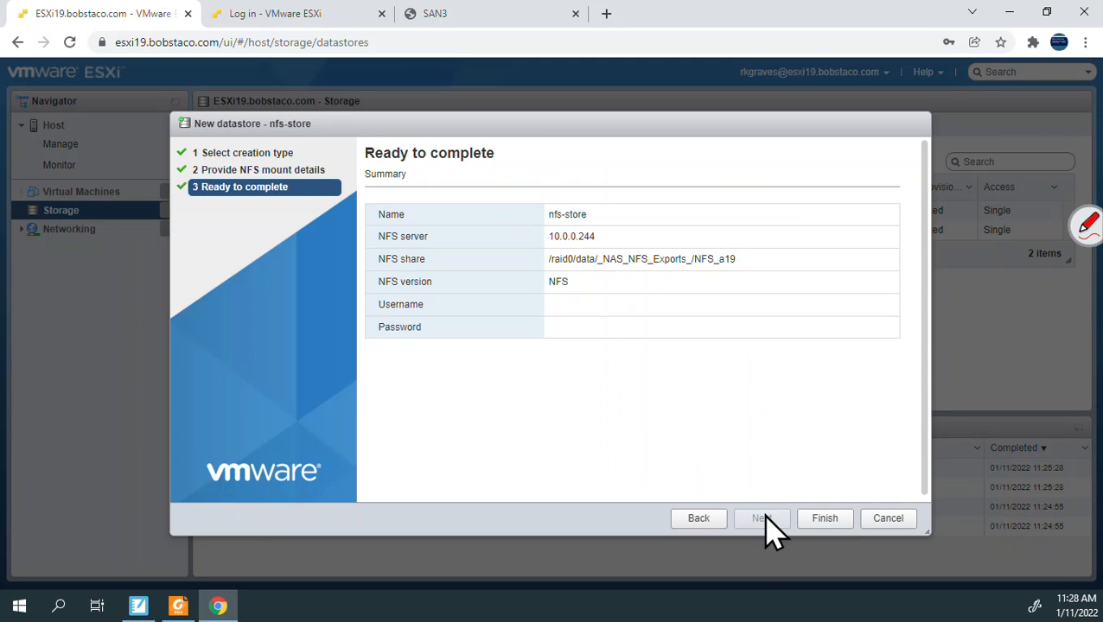
Finish the new datastore wizard to mount the NFS share, and check the actions available for nfs-store
left_click(819, 523)
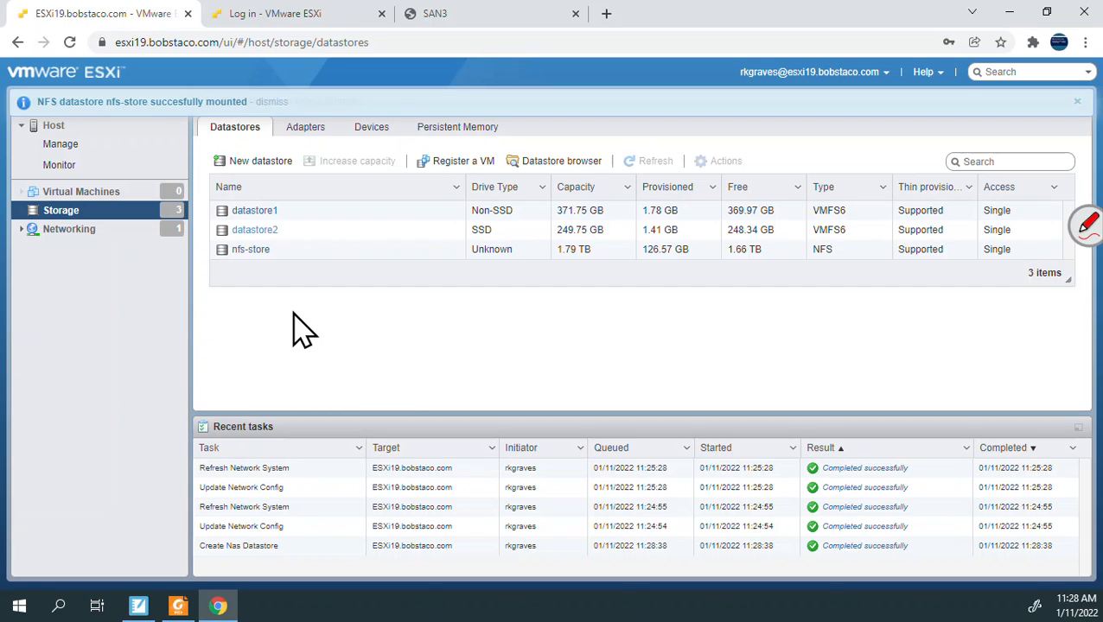
right_click(247, 253)
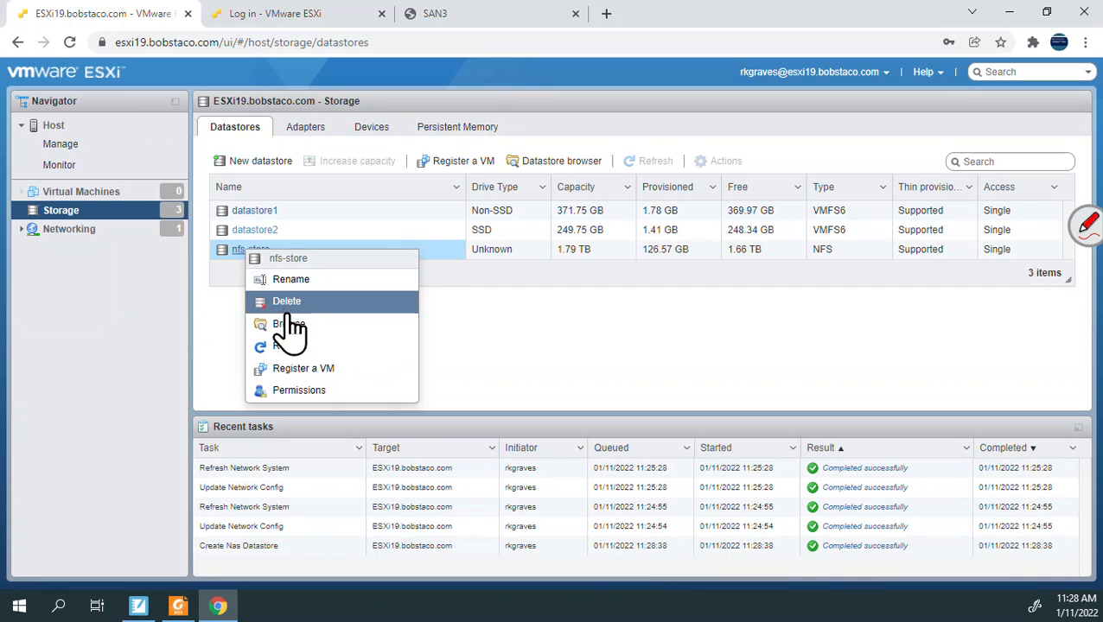
Browse the contents of the nfs-store datastore and delete its SERVER1 directory
left_click(557, 161)
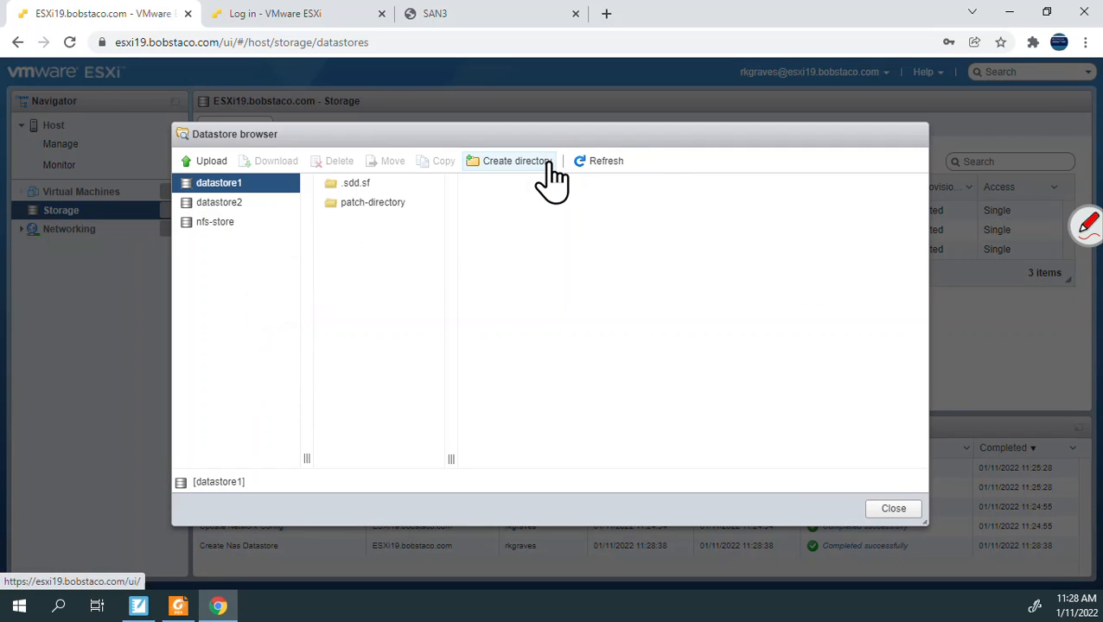
left_click(212, 223)
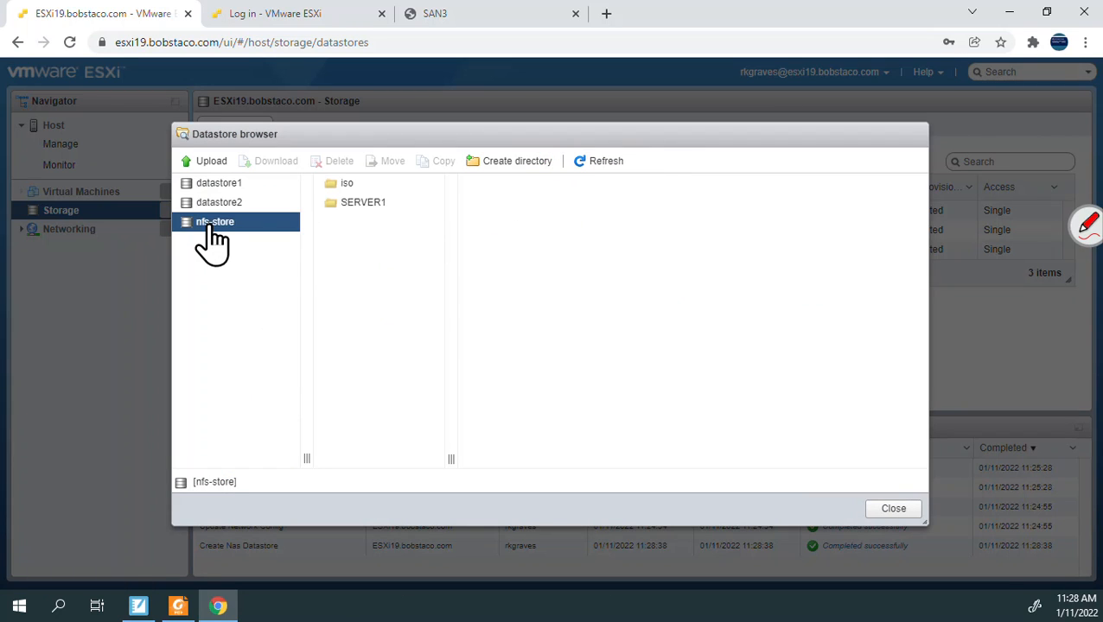
left_click(356, 205)
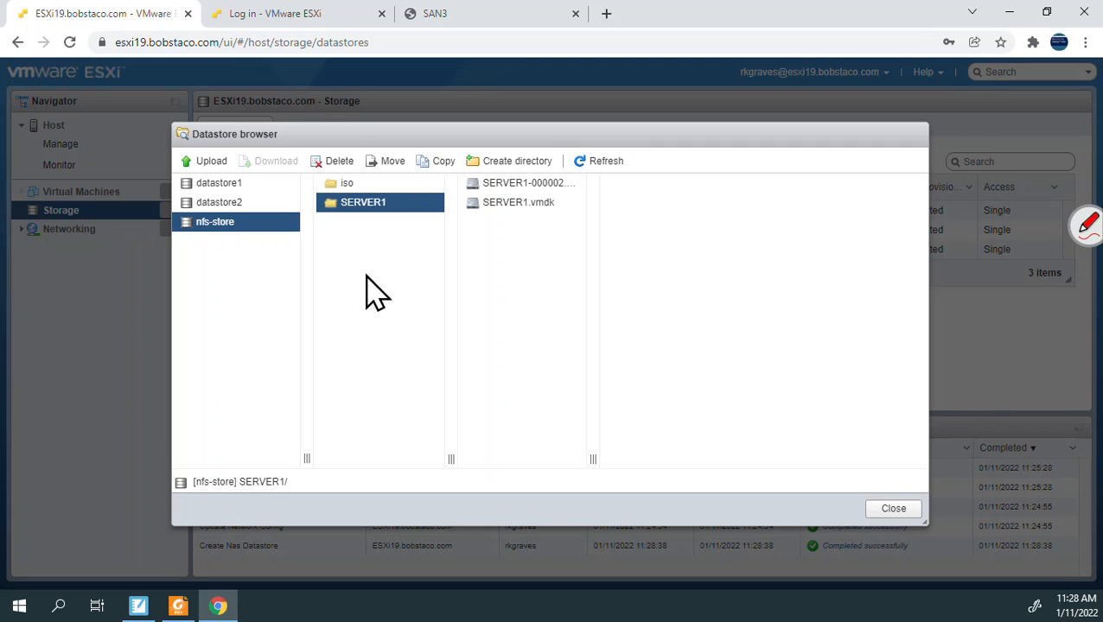
left_click(339, 164)
left_click(638, 386)
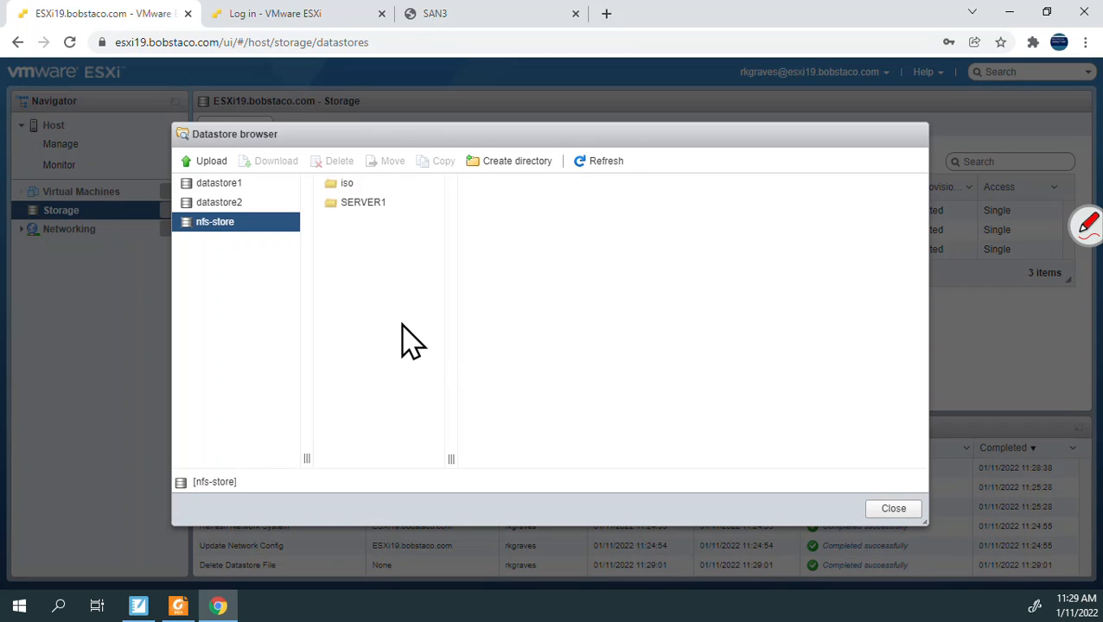
Create a directory named temp at the root of nfs-store and close the datastore browser
left_click(518, 163)
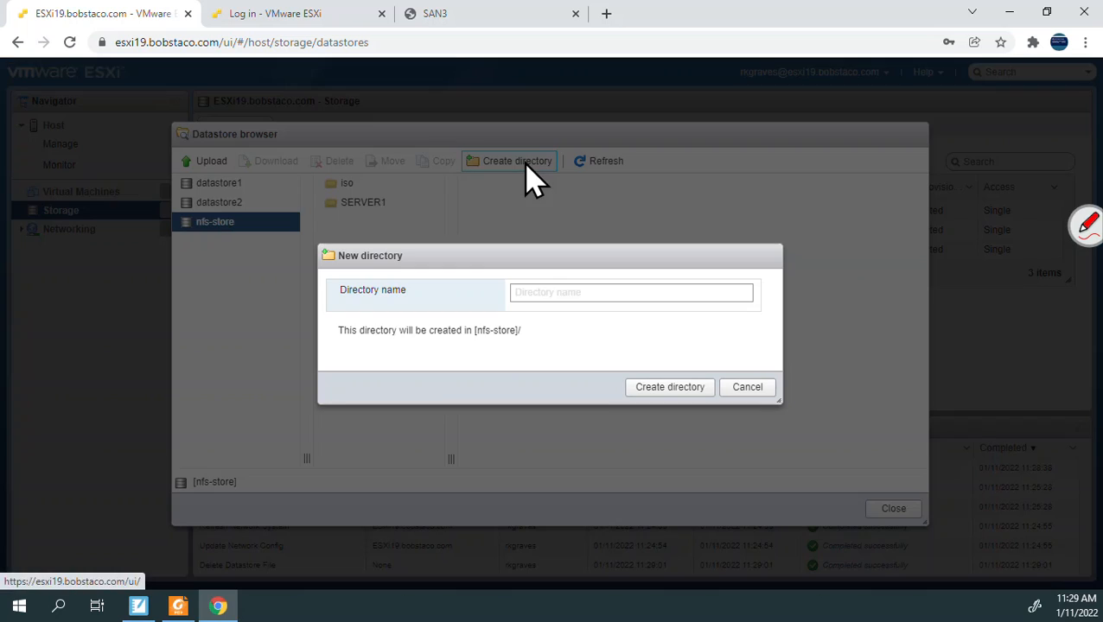
left_click(566, 290)
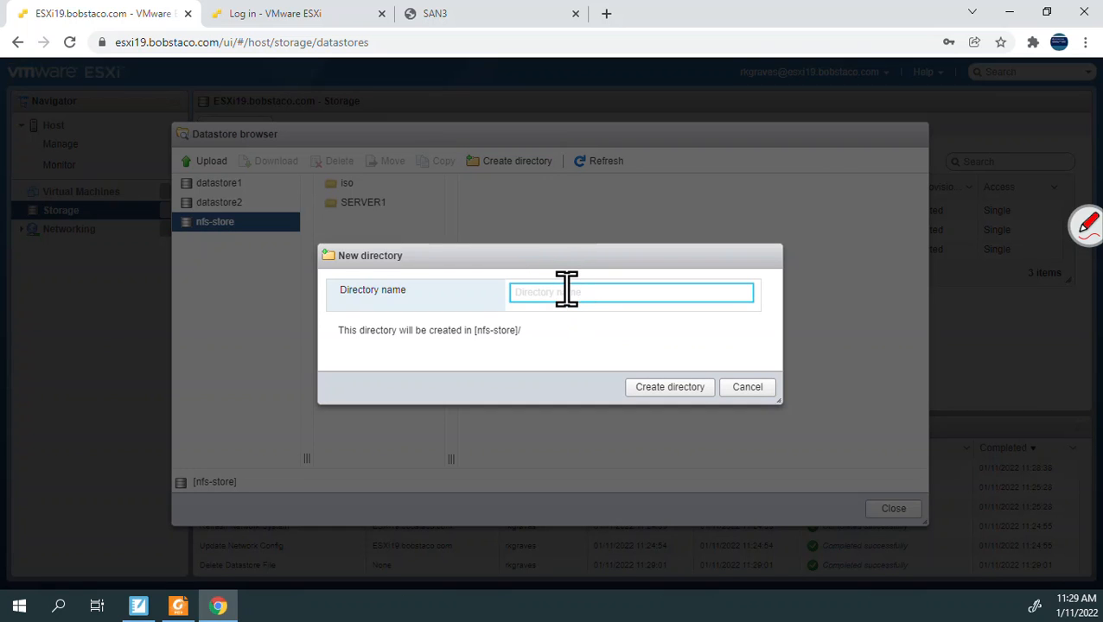
type("temp")
left_click(662, 387)
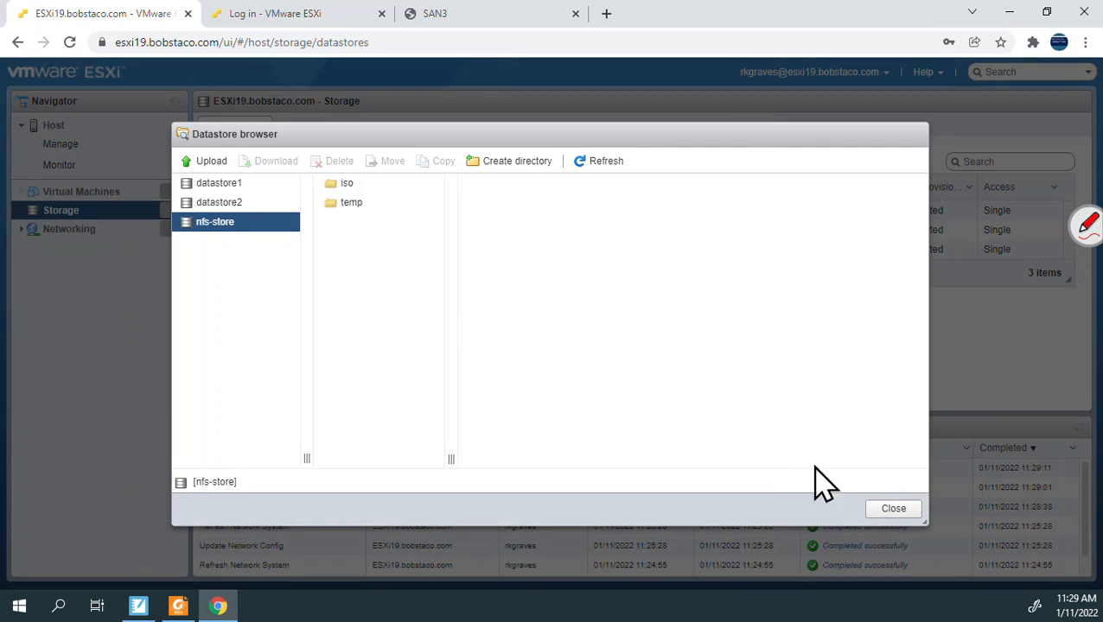
left_click(896, 512)
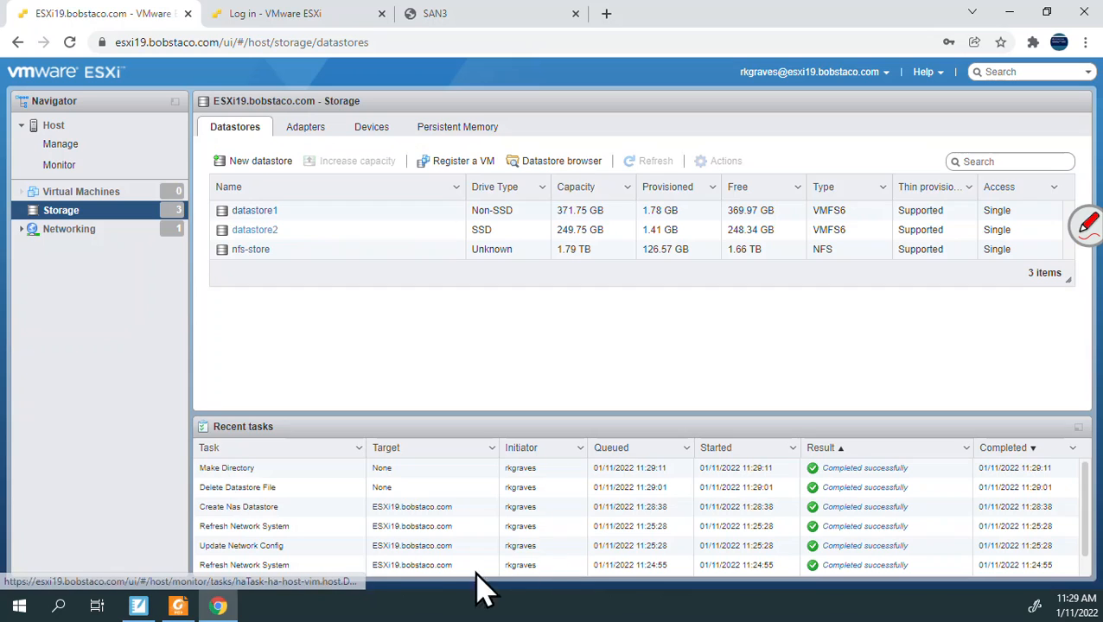
Switch to the CITE-208 Notes in SMART Notebook and deselect the text to review the NFS datastore page
left_click(140, 605)
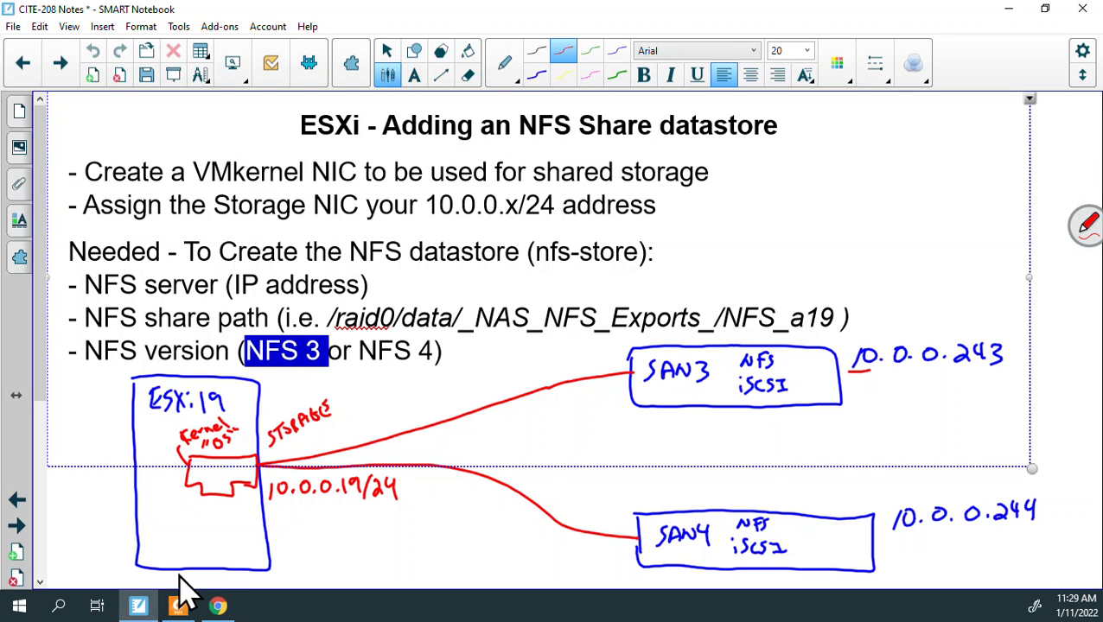
left_click(337, 549)
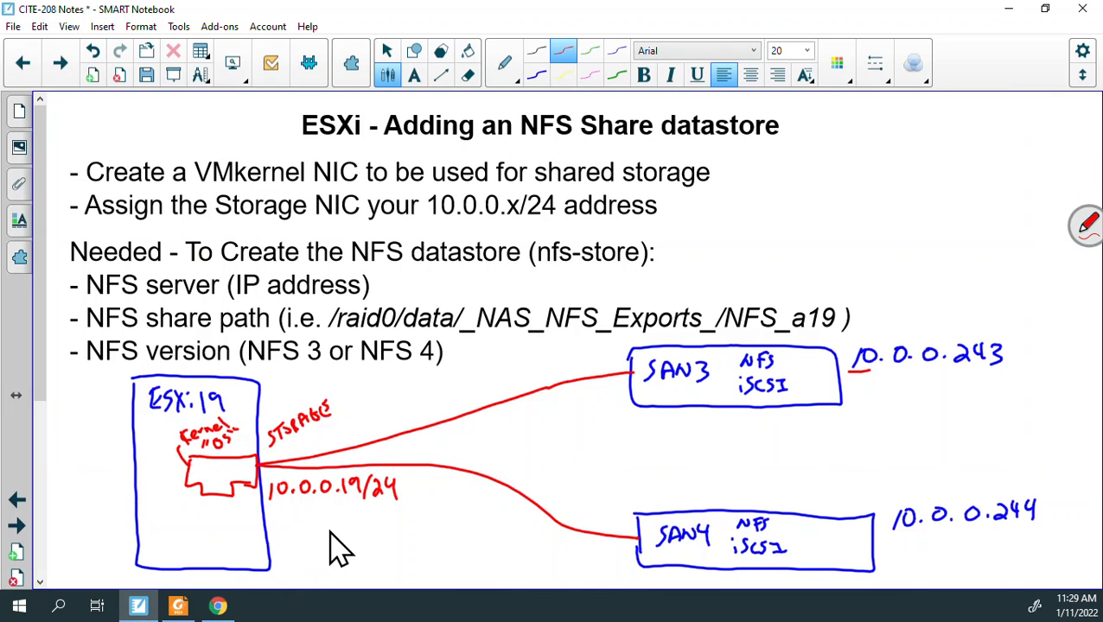